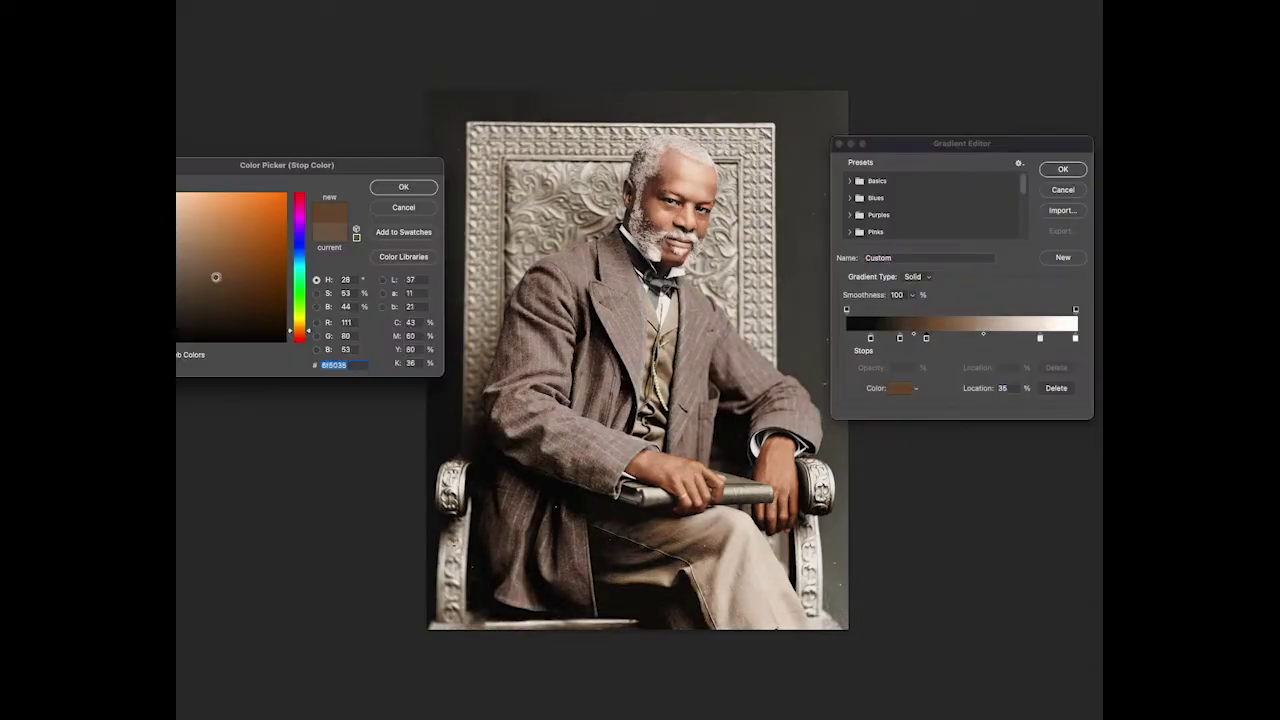
Step: Confirm the tan stop colour and gradient, then select the dark brown stop at 26% to edit
{"action": "key", "text": "Return"}
{"action": "left_click", "coordinate": [1063, 169]}
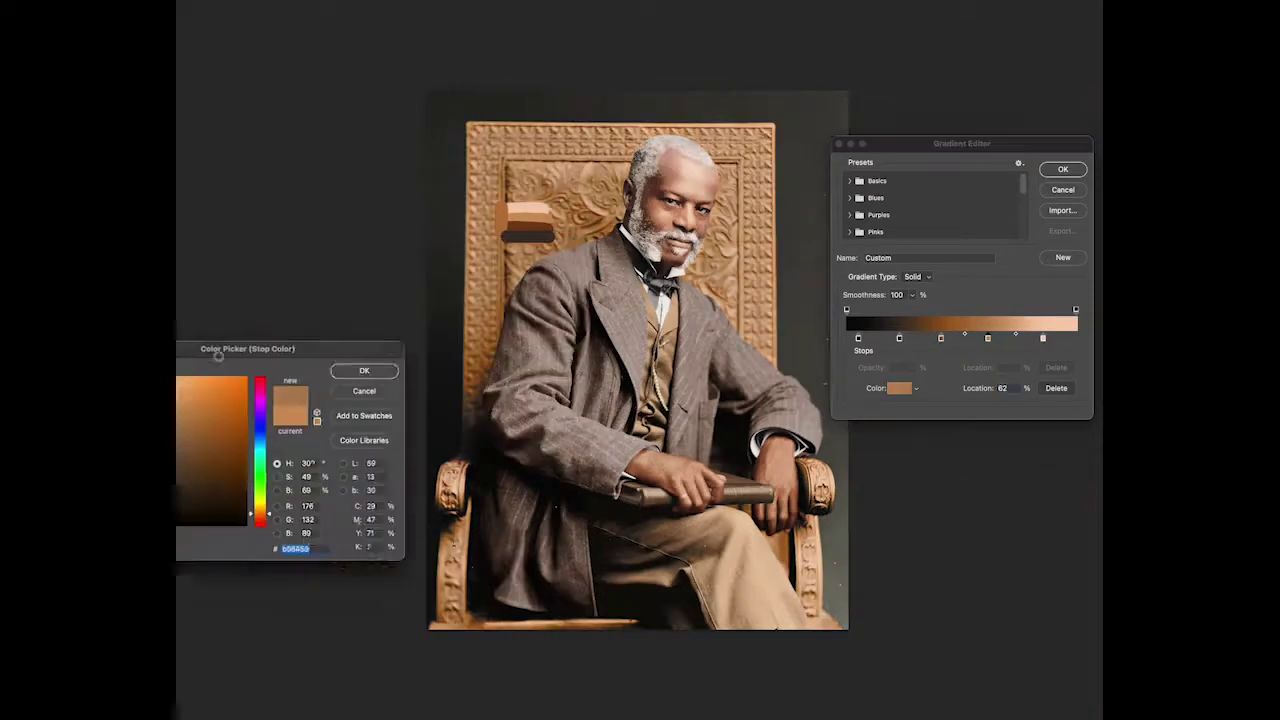
{"action": "left_click", "coordinate": [928, 339]}
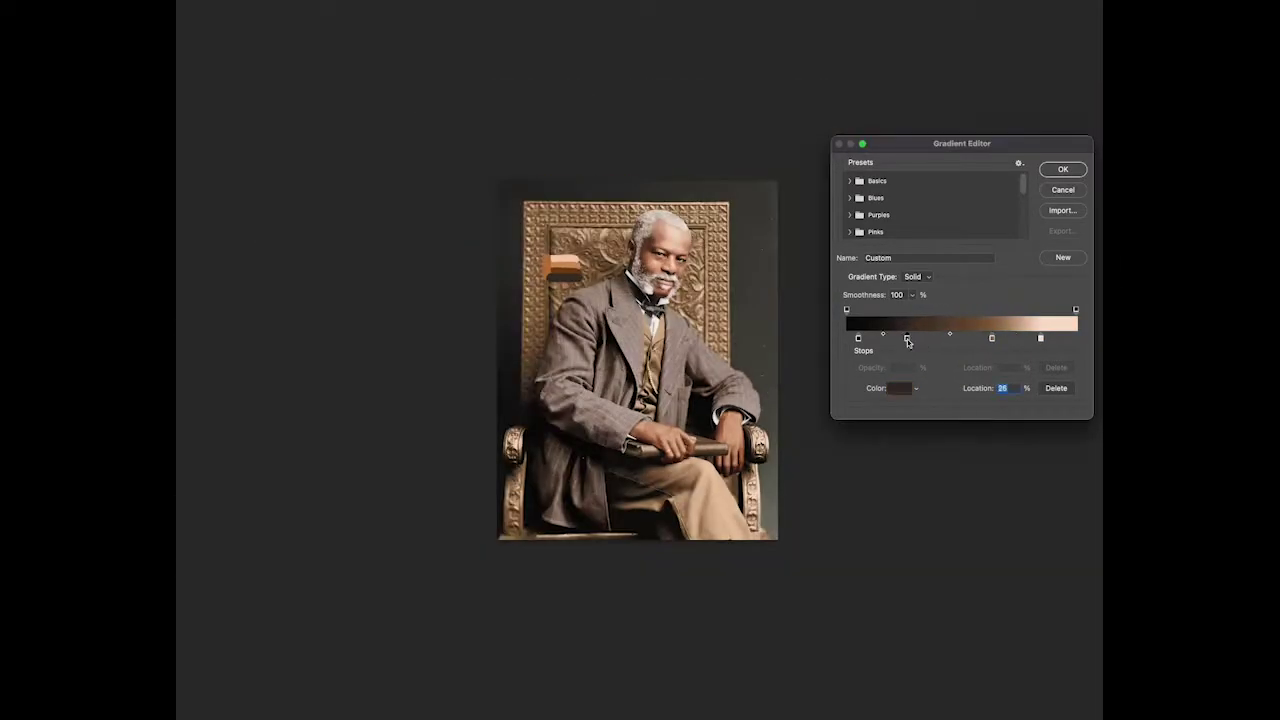